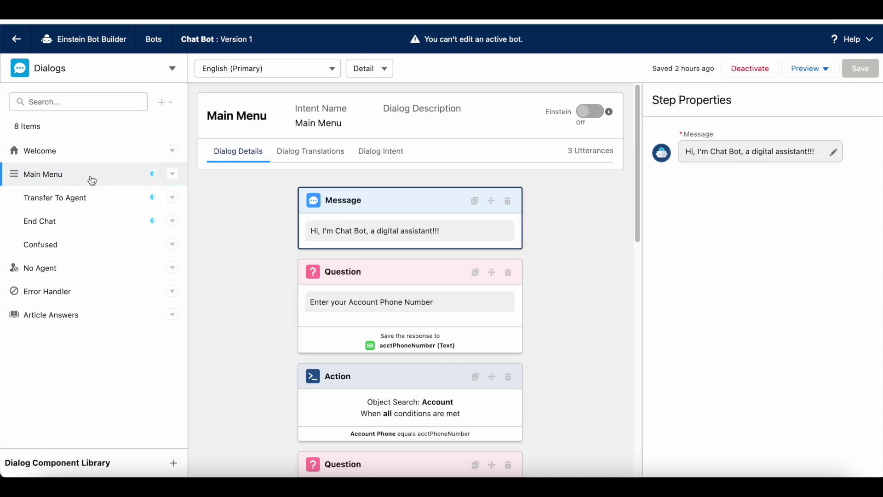
Reopen Main Menu and show the phone question saving a System Phone Number to acctPhoneNumber
click(72, 152)
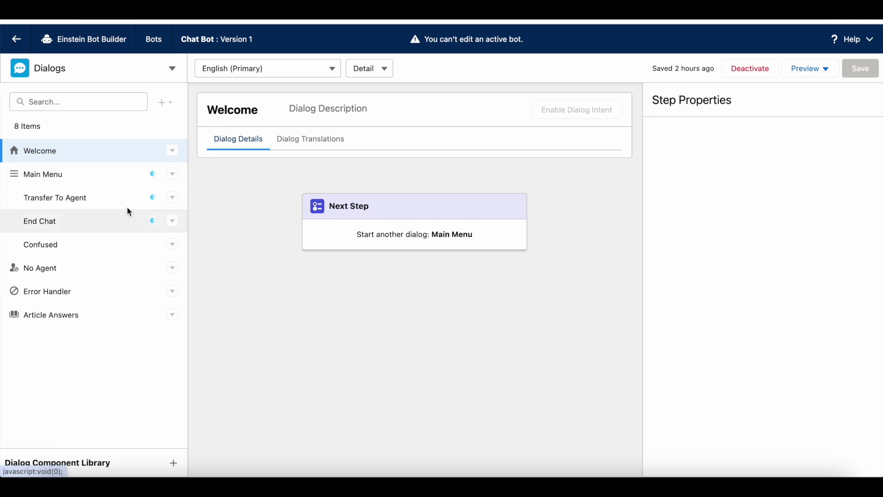
click(65, 173)
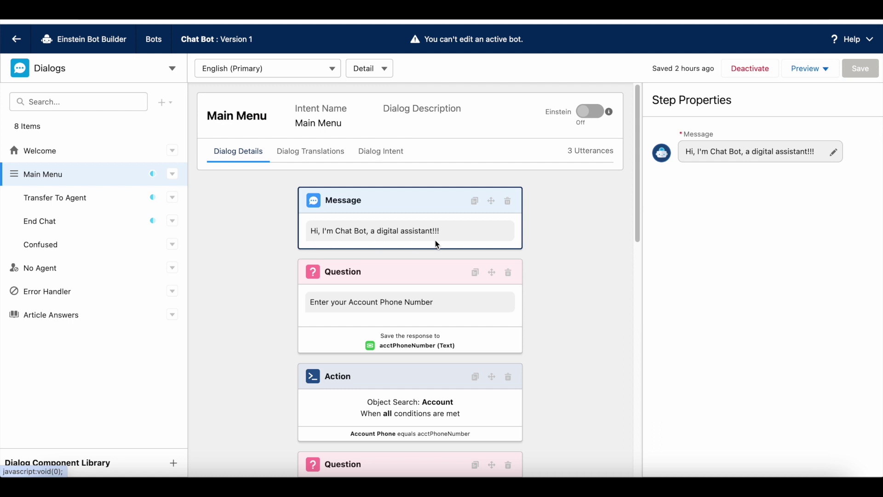
scroll(639, 165, down, 1)
drag(640, 164, 618, 194)
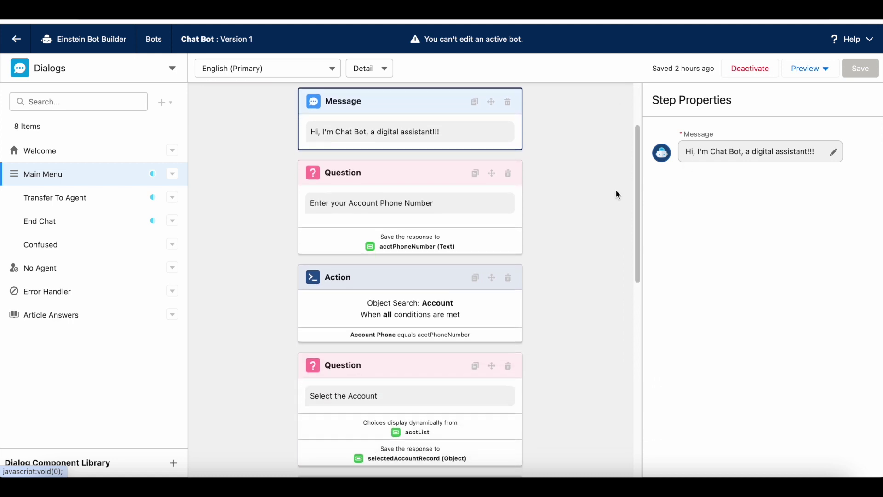
click(390, 212)
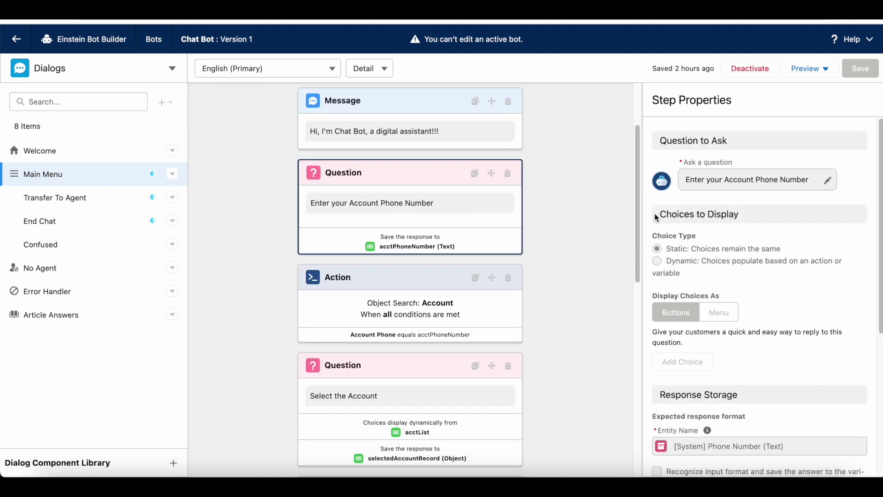
scroll(804, 185, down, 5)
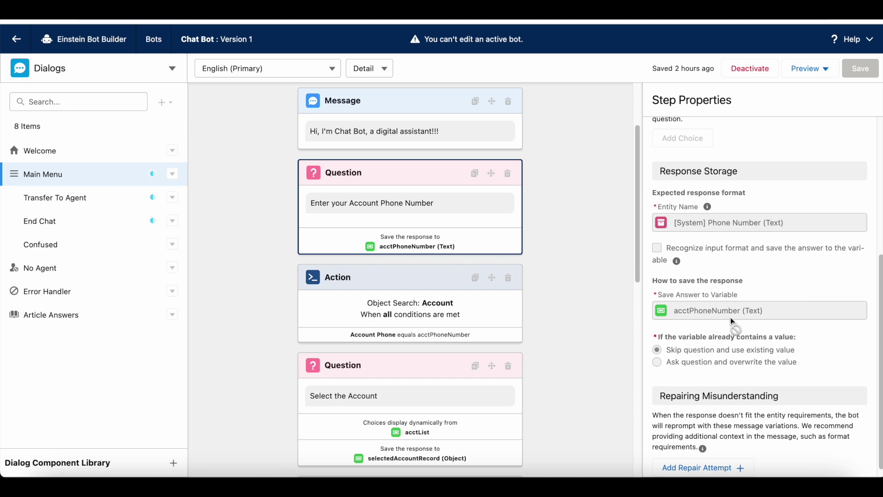
Review the Account search action's results and sort order, then the question's {!AccountNumber} choices from acctList
click(433, 300)
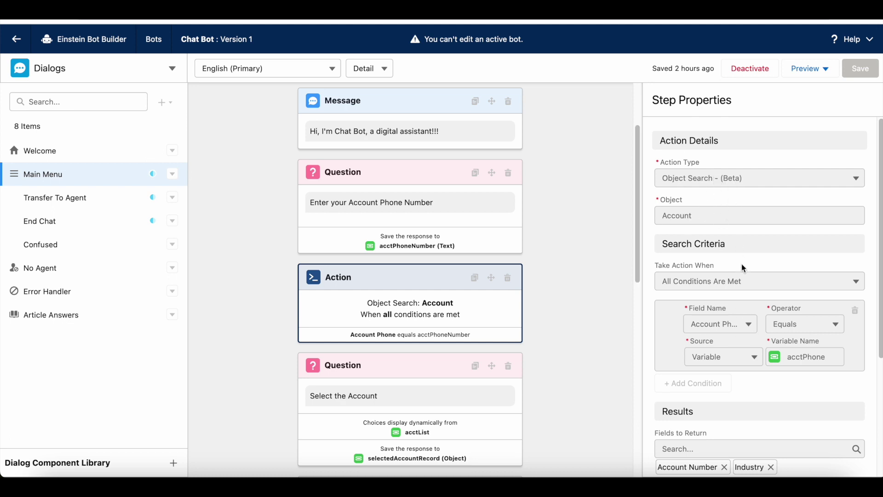
scroll(681, 213, down, 3)
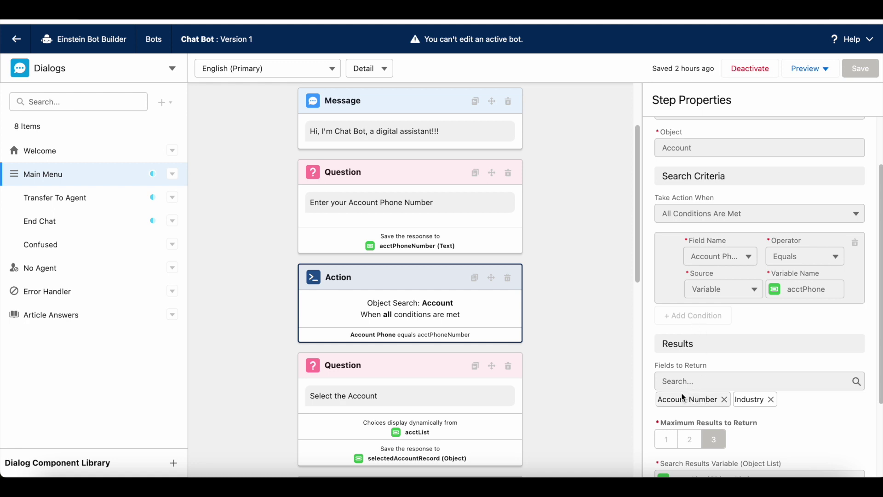
scroll(783, 308, down, 3)
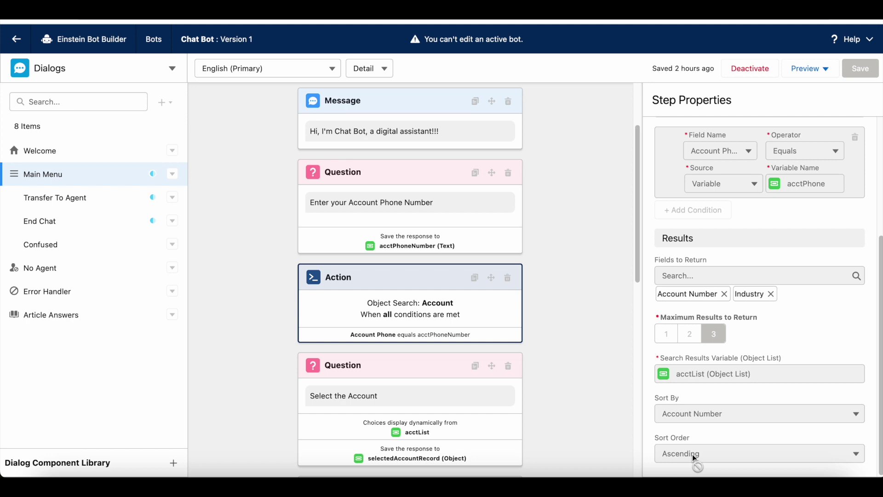
scroll(634, 218, down, 4)
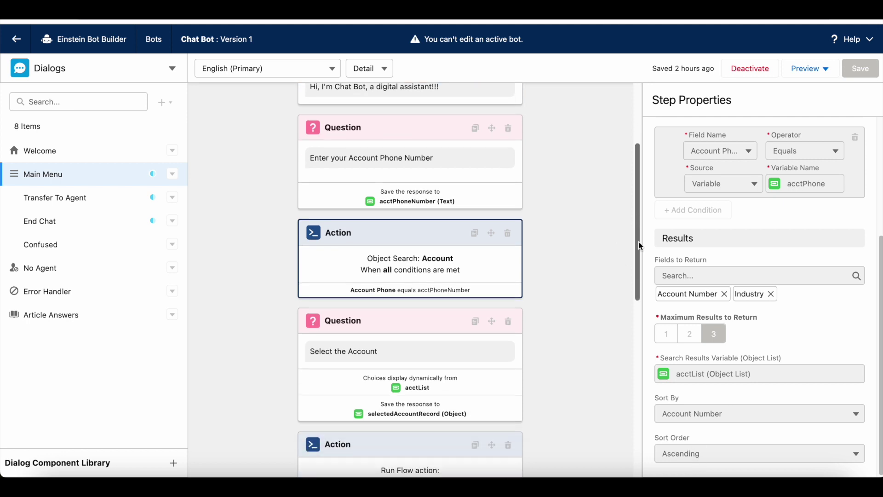
click(457, 261)
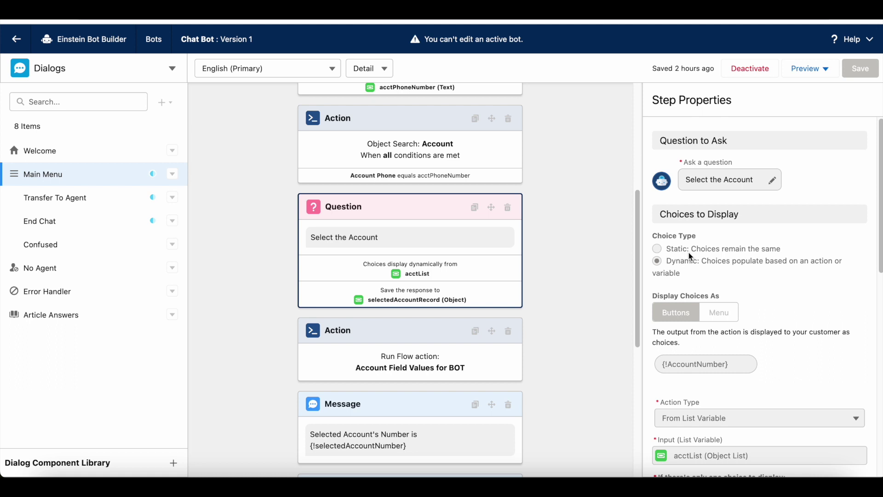
Show the 'Select the Account' Transfer To Agent backup rule and its selectedAccountRecord storage
scroll(731, 297, down, 3)
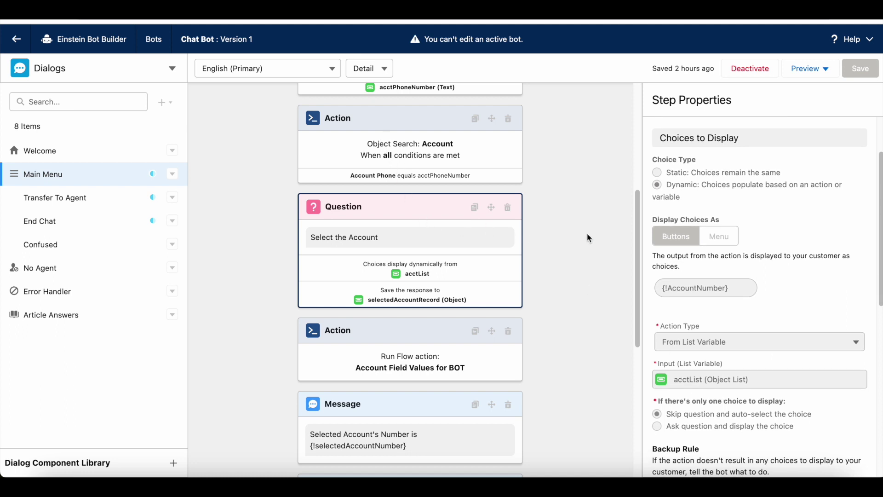
click(379, 139)
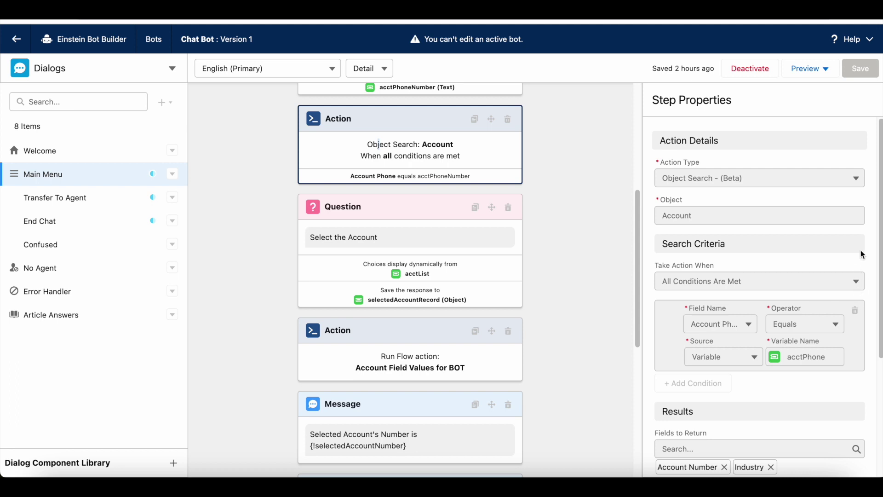
scroll(880, 222, down, 3)
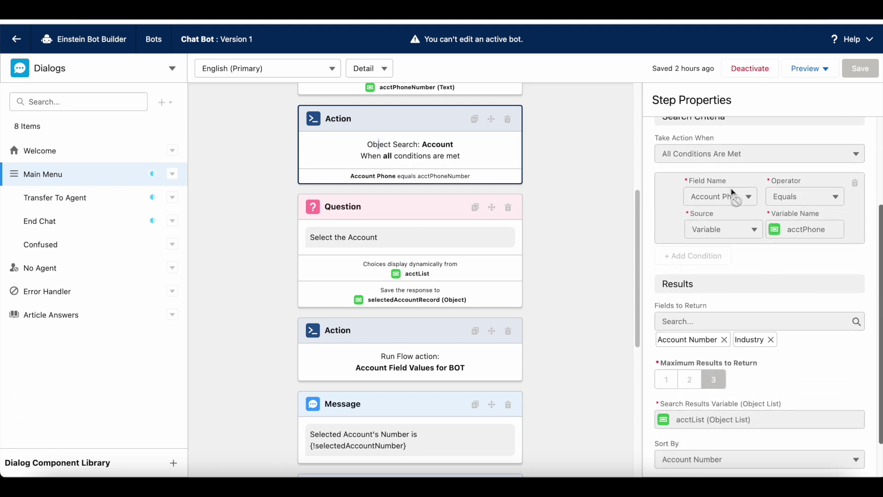
click(476, 250)
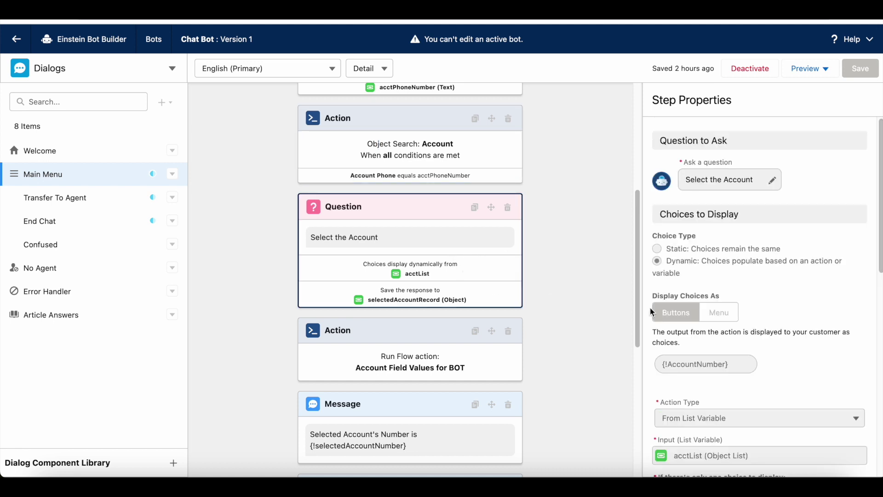
scroll(713, 285, down, 1)
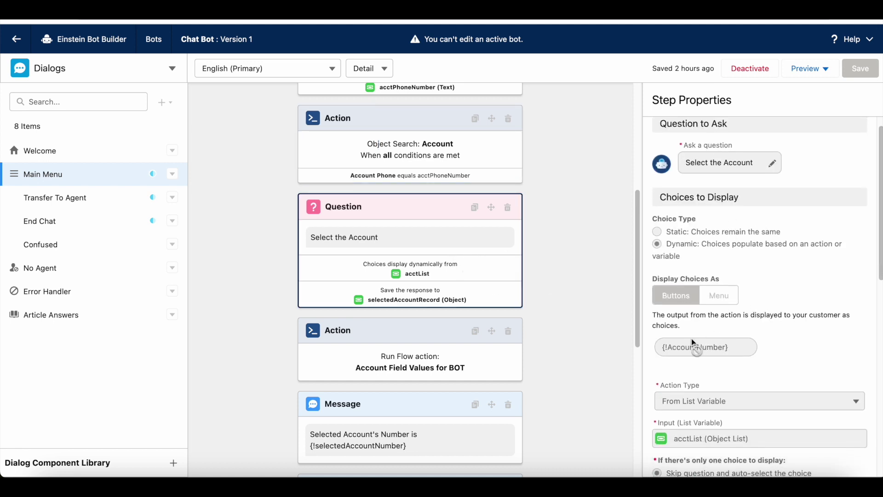
scroll(684, 247, down, 1)
scroll(685, 251, down, 2)
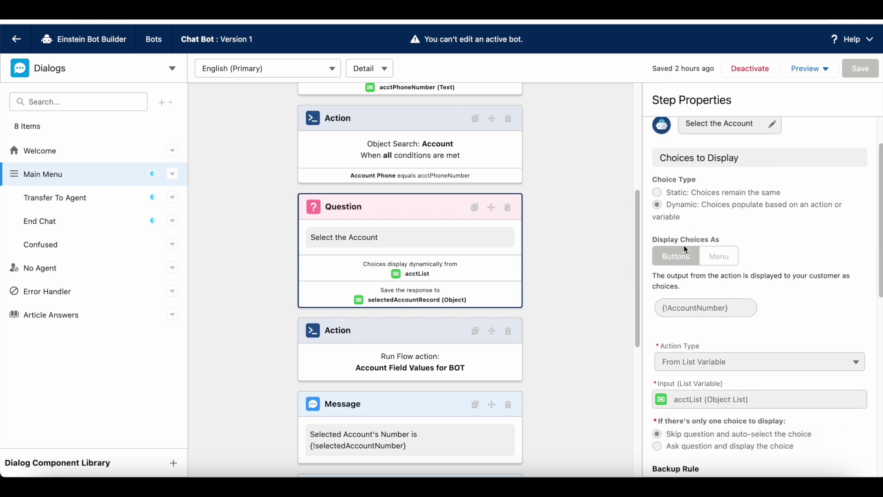
scroll(684, 247, down, 3)
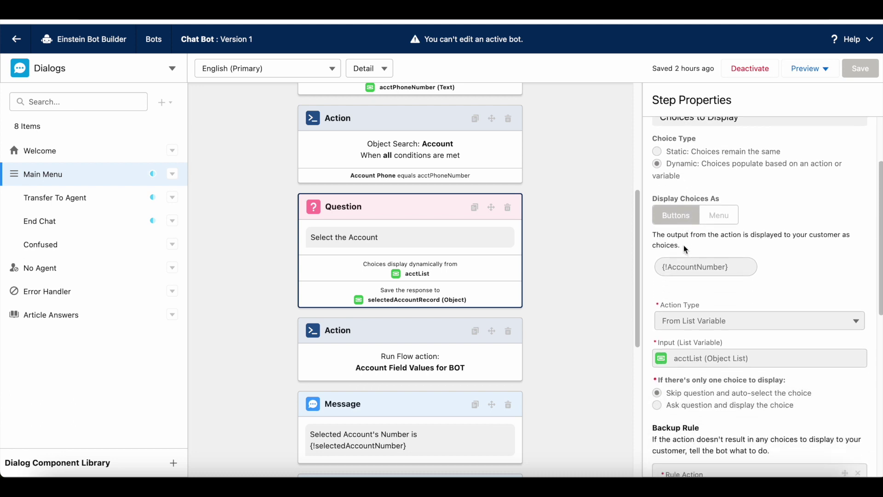
scroll(683, 248, down, 10)
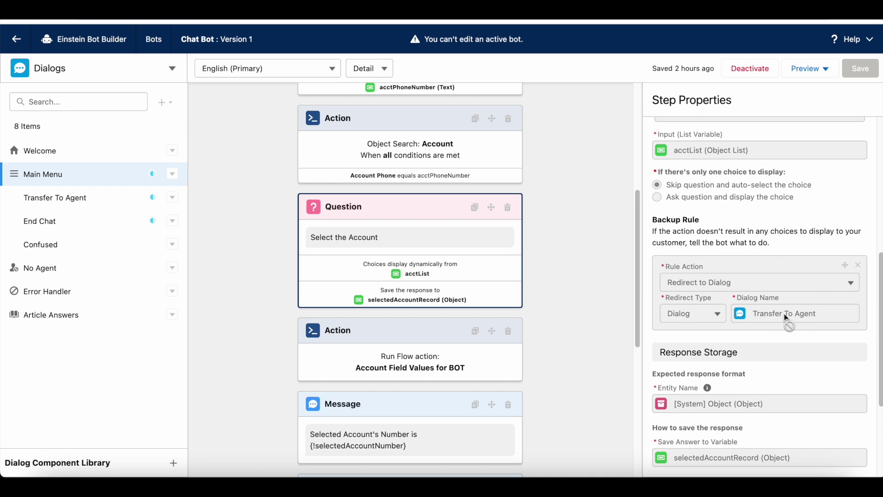
scroll(791, 312, down, 5)
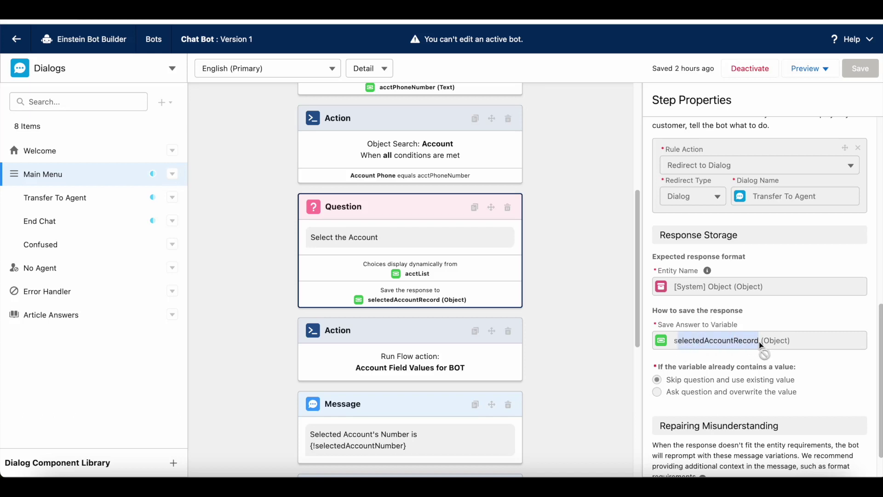
Review the Run Flow action's inputs and outputs and open the Account Field Values for BOT flow
click(457, 168)
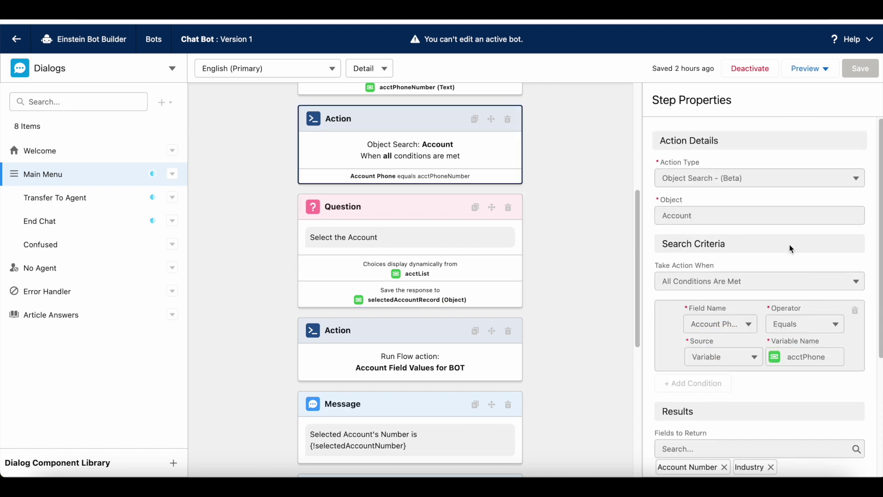
scroll(787, 244, down, 2)
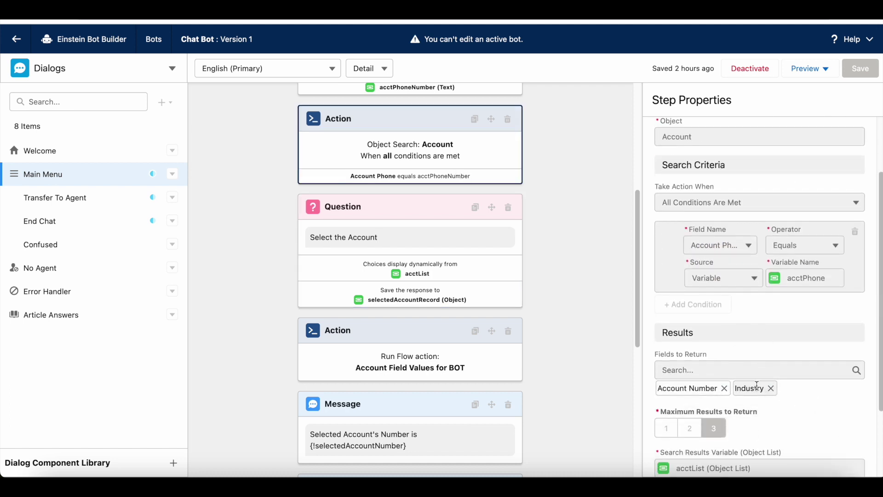
click(411, 334)
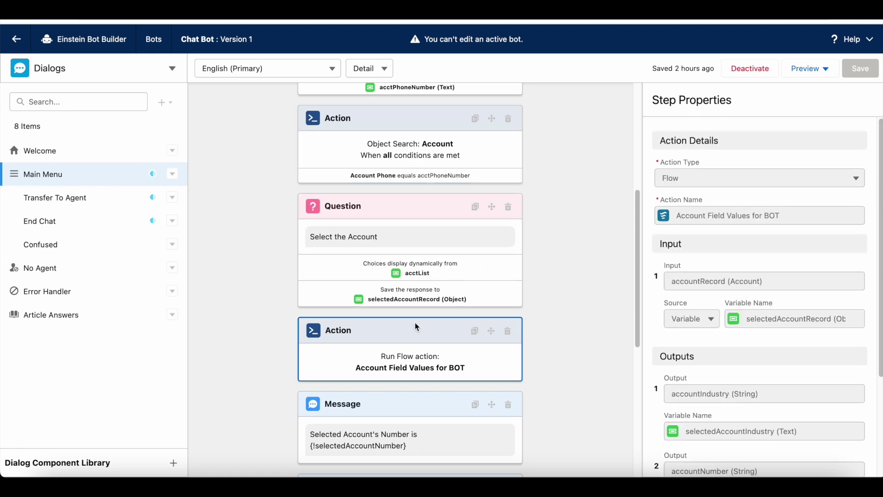
scroll(685, 256, down, 3)
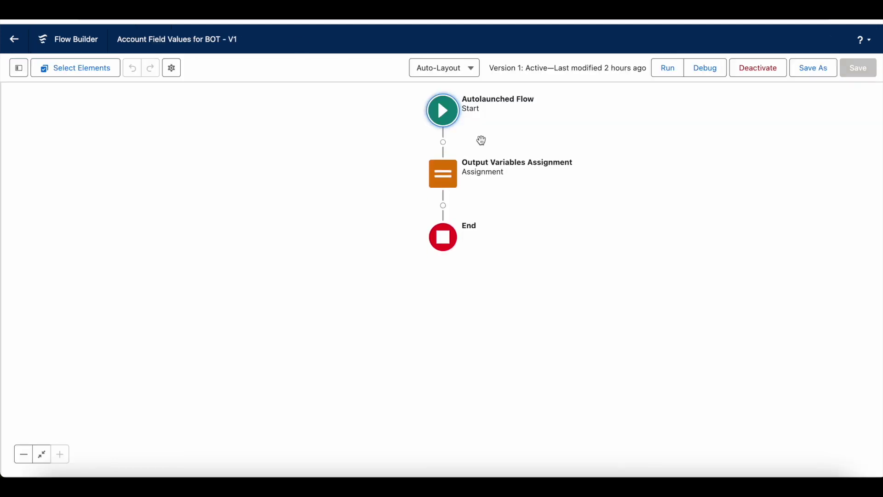
Inspect the flow's accountRecord variable settings without changing anything
click(21, 72)
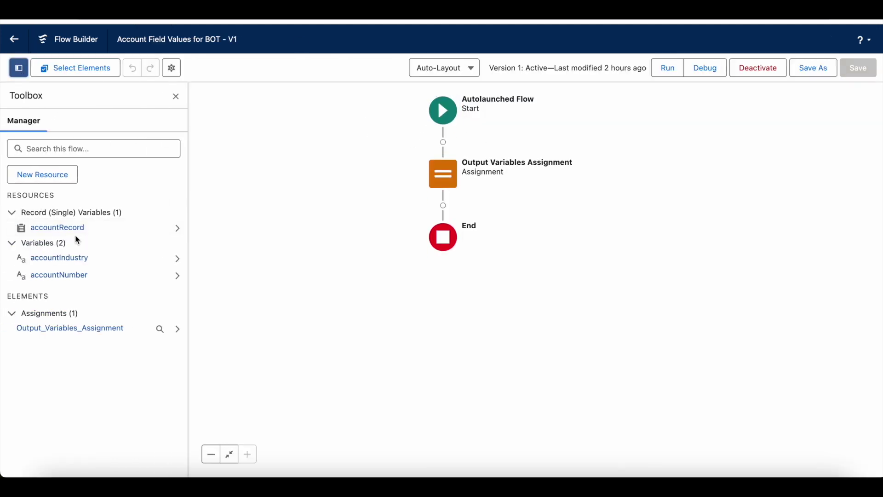
click(176, 228)
click(157, 225)
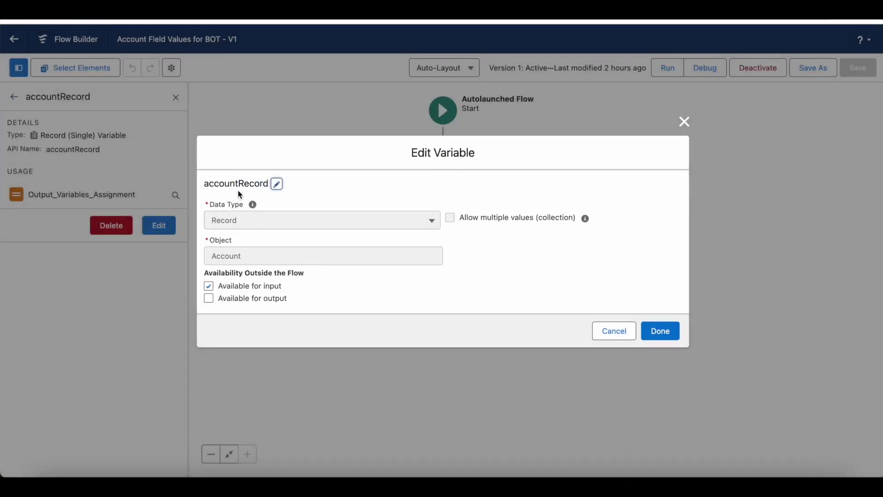
click(618, 330)
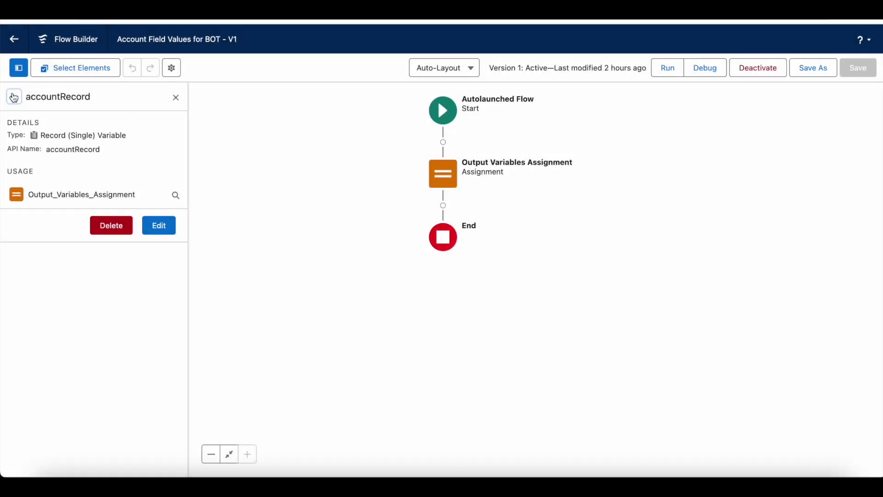
click(13, 97)
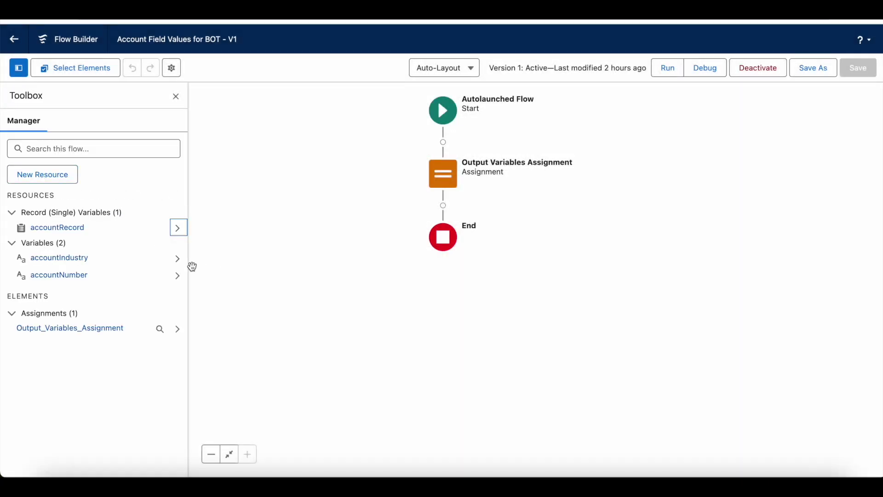
Inspect the accountIndustry variable, noting it is available for output, without changes
click(176, 259)
click(170, 232)
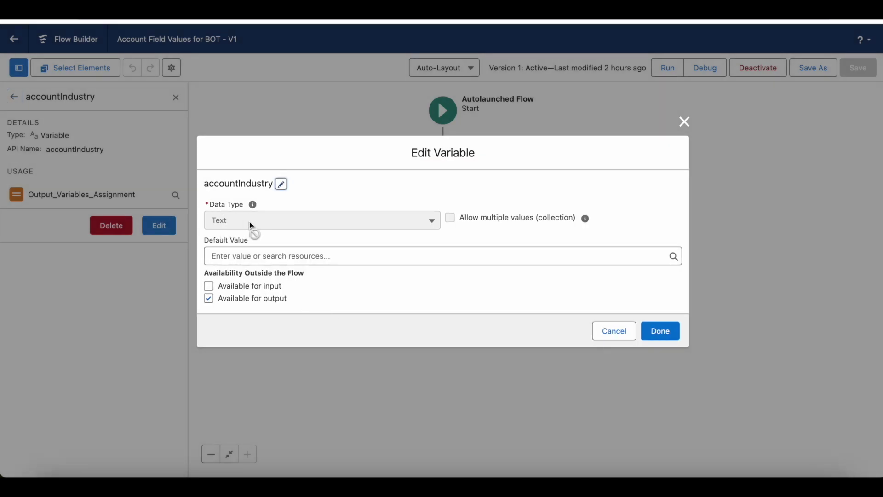
drag(220, 298, 282, 299)
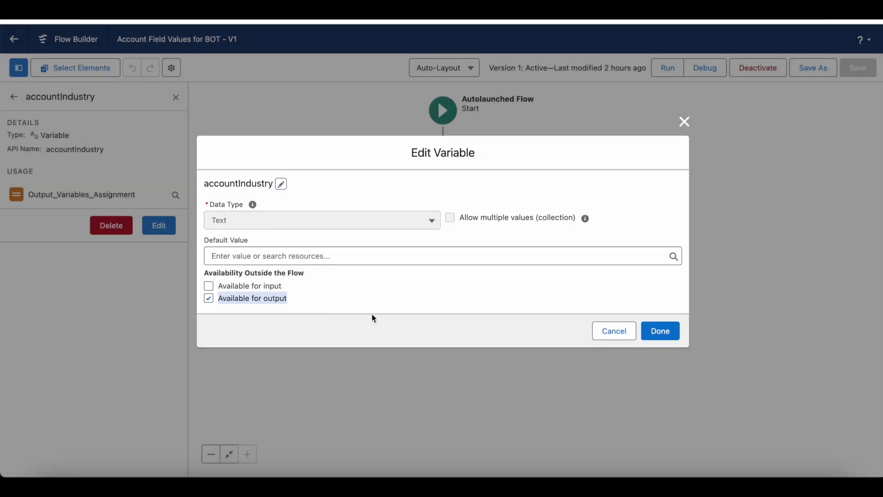
click(601, 329)
click(14, 97)
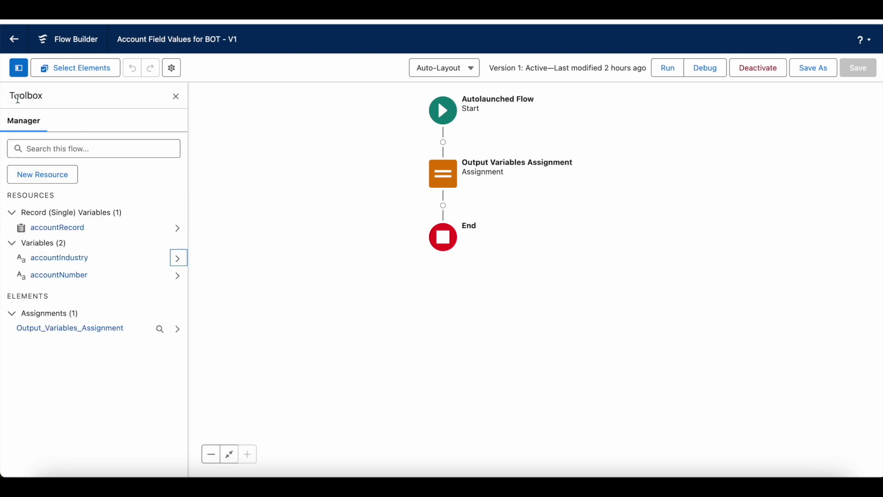
Inspect the accountNumber variable unchanged, then view the Output Variables Assignment settings
click(177, 276)
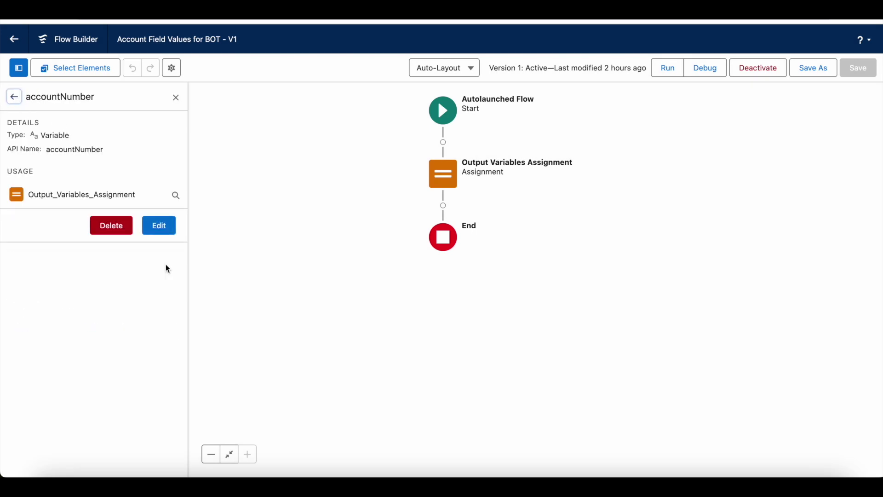
click(159, 226)
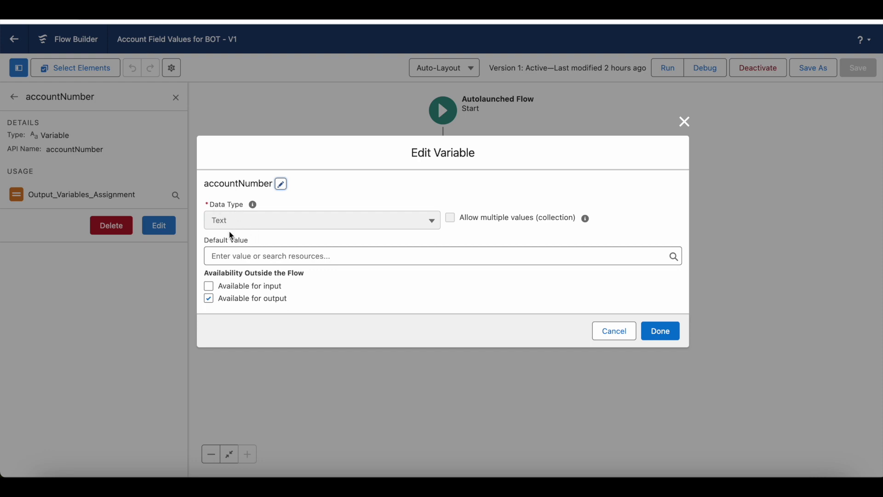
click(598, 330)
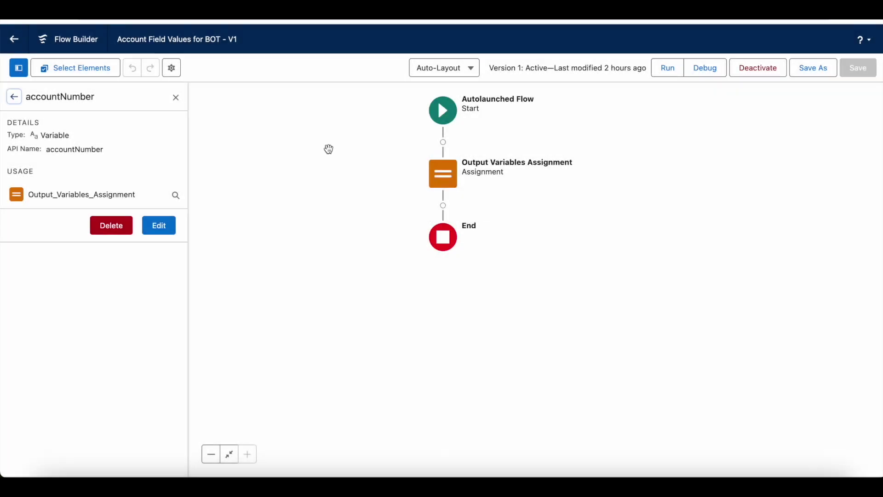
click(13, 96)
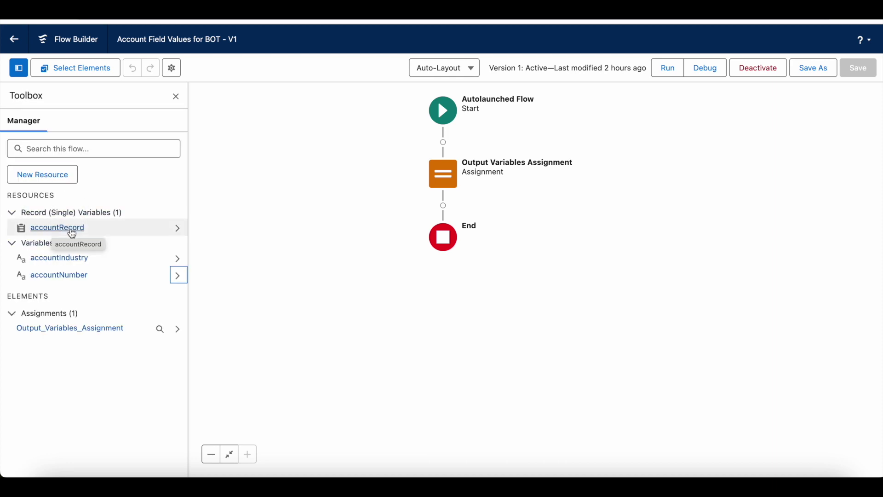
click(444, 174)
click(442, 289)
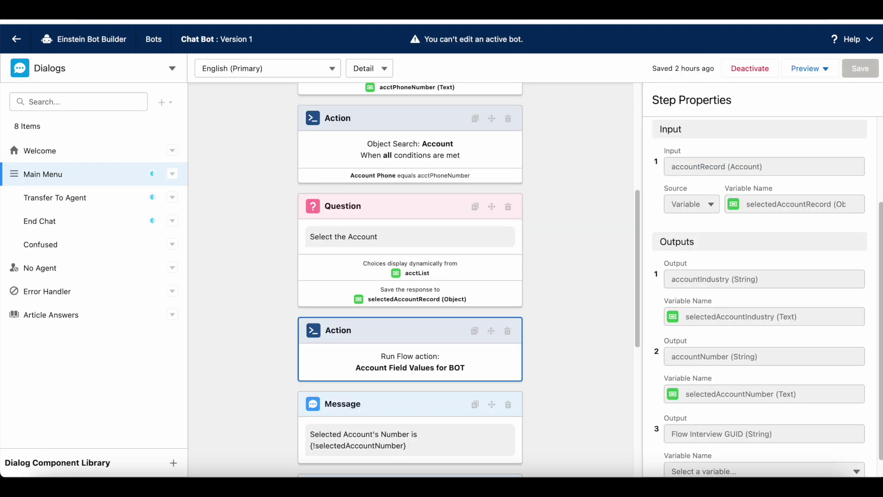
Review the industry message in the dialog, then bring up the BOTOrg-EmbeddedServiceChatwithBOT test page
scroll(702, 258, down, 1)
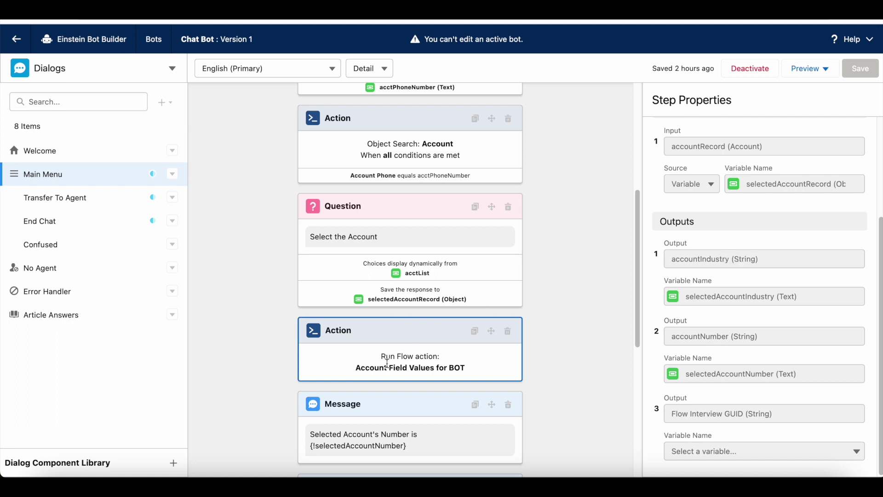
scroll(751, 247, up, 1)
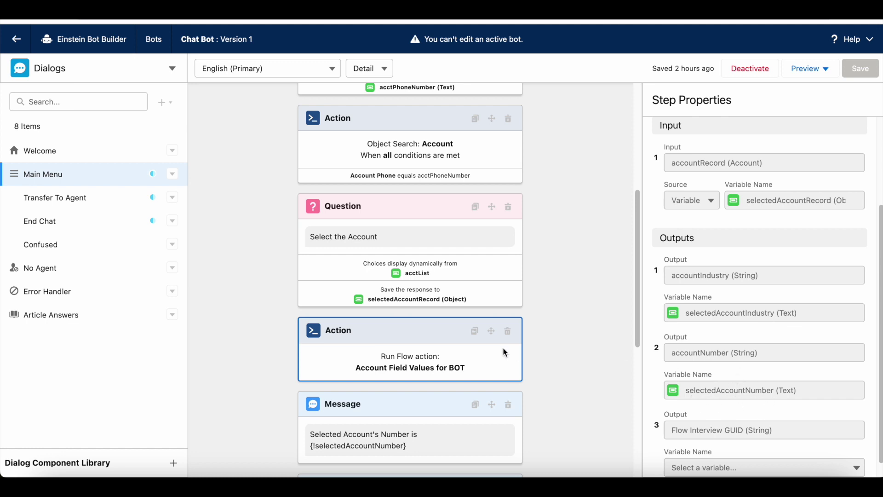
scroll(437, 349, down, 3)
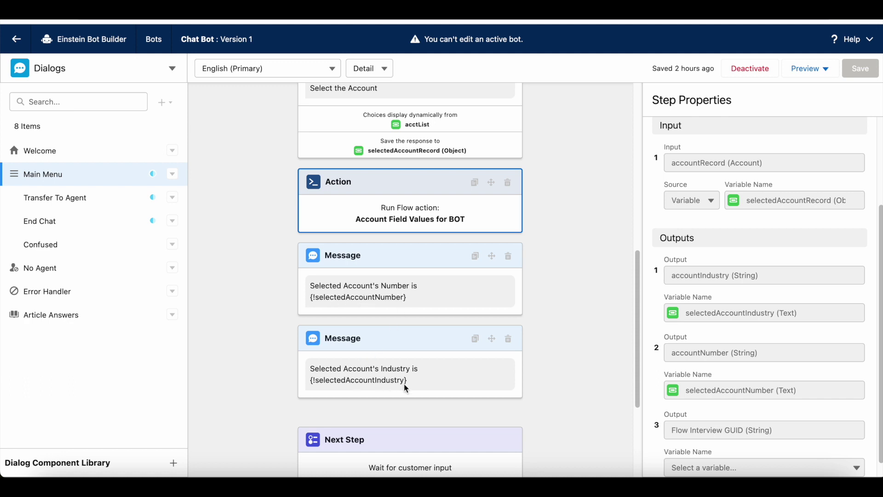
click(318, 468)
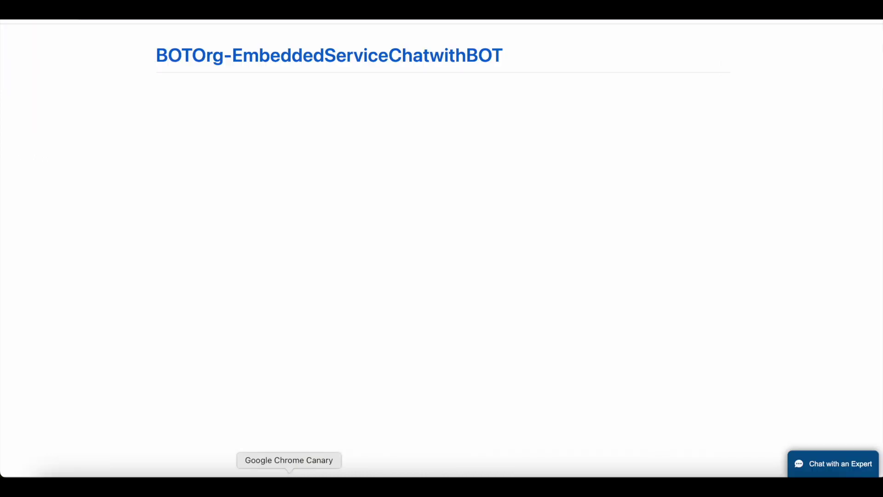
Start a bot chat by submitting the pre-chat form, then glance back at the dialog editor
click(817, 467)
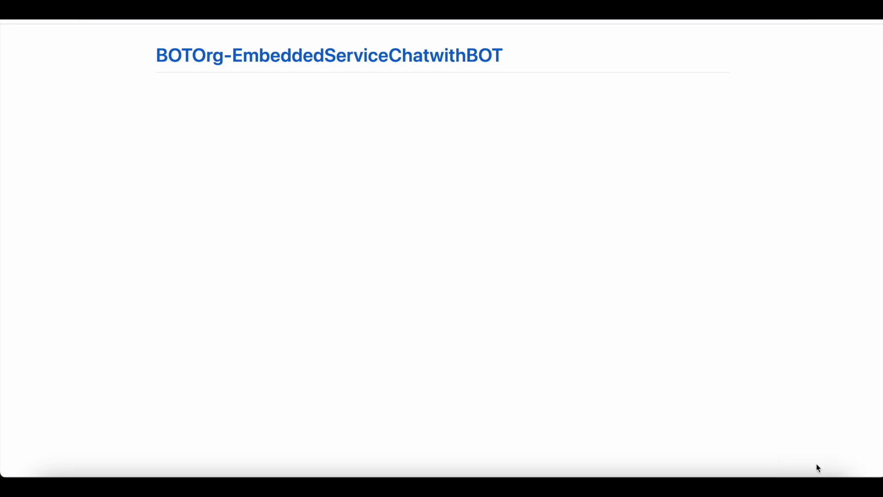
click(798, 451)
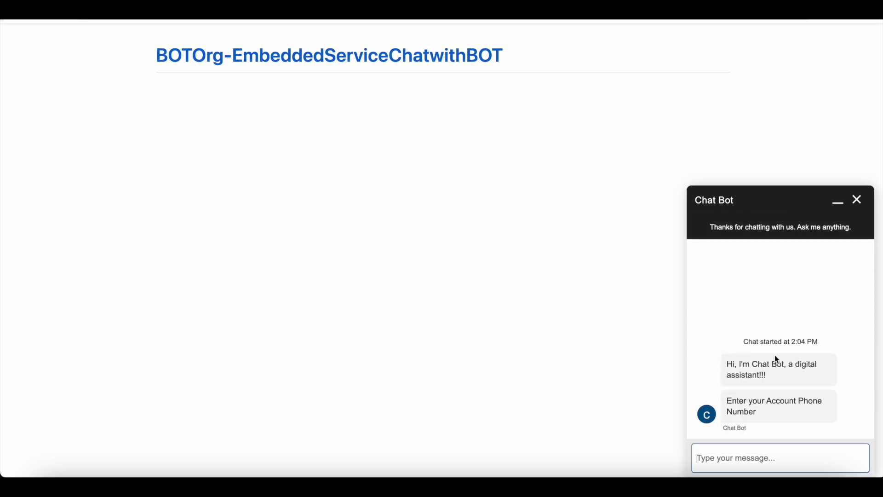
key(super+grave)
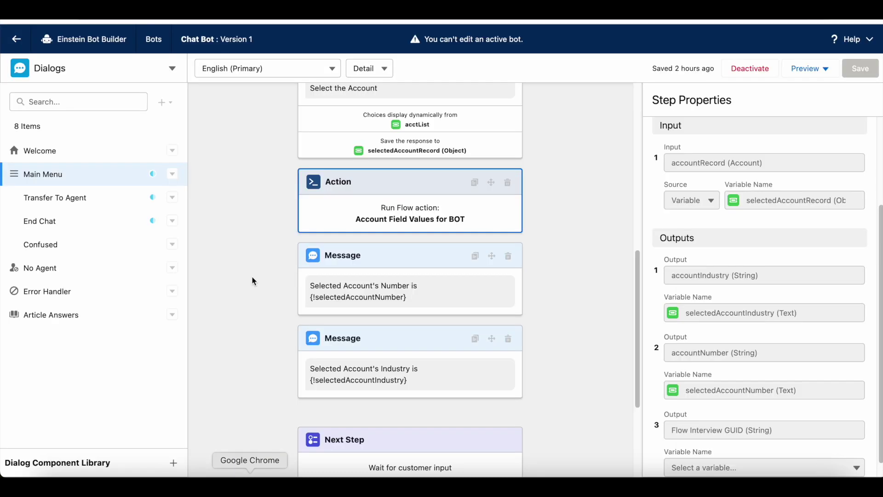
scroll(343, 221, up, 5)
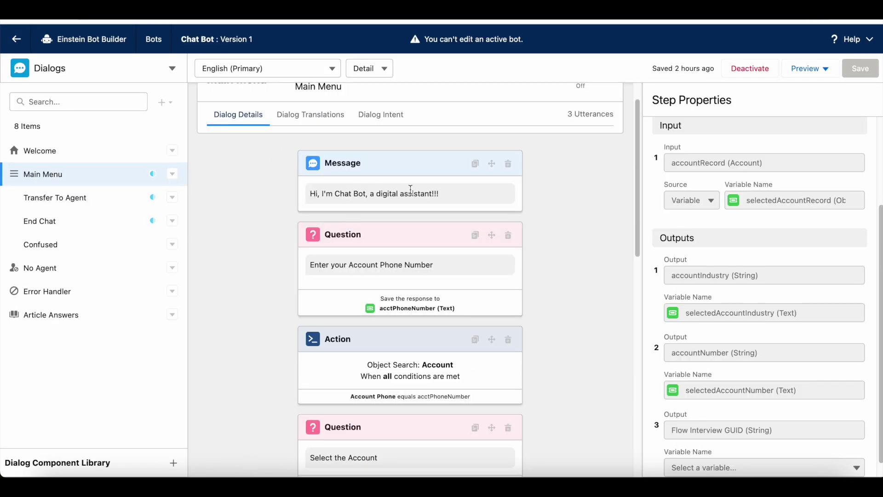
scroll(390, 258, down, 3)
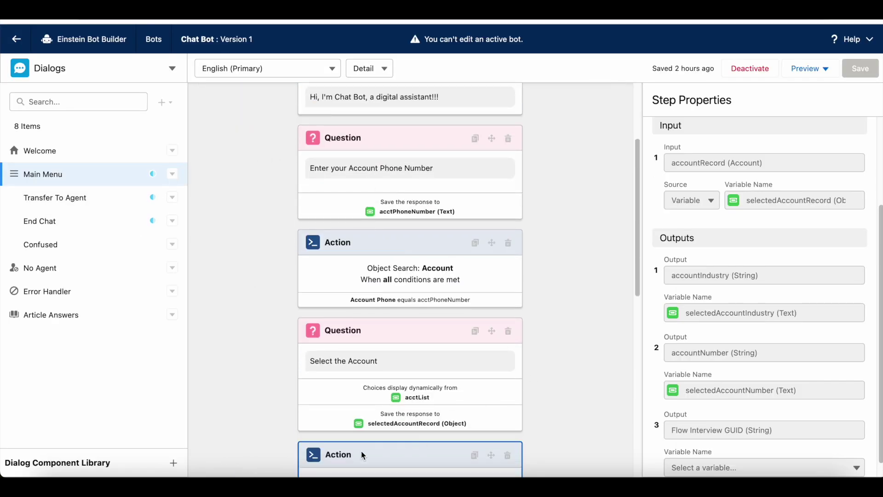
click(289, 487)
text(1234567890)
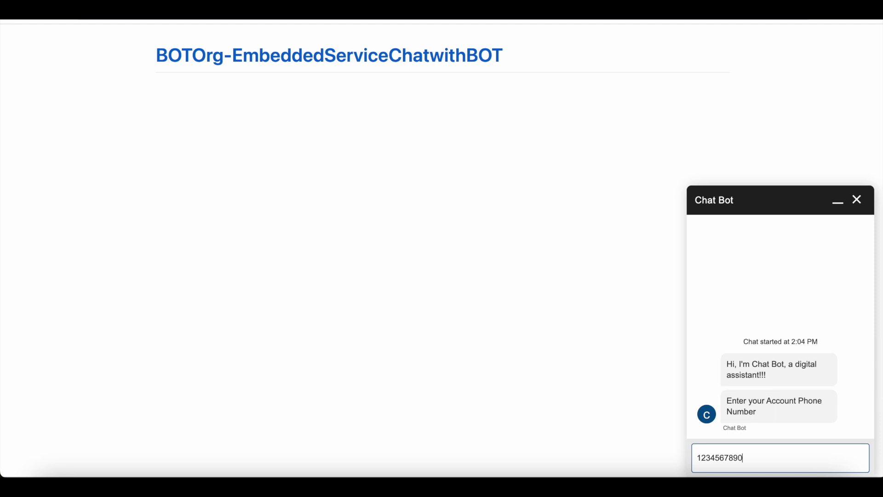
key(Return)
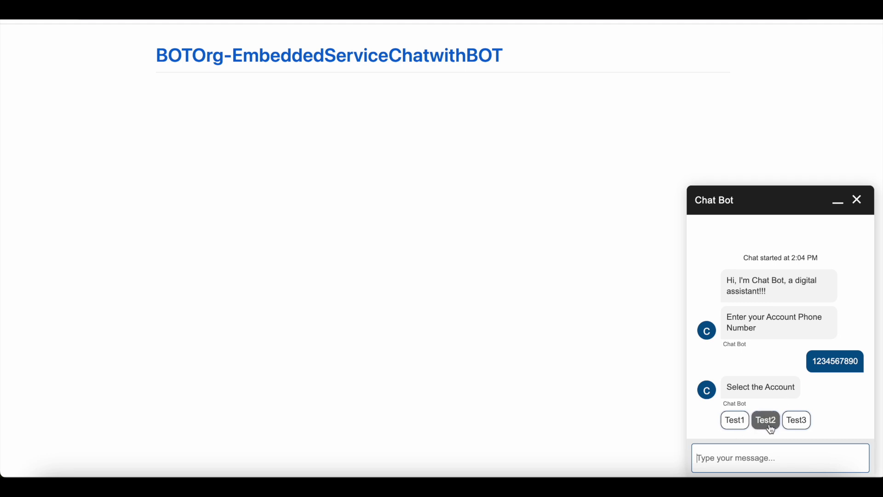
click(249, 485)
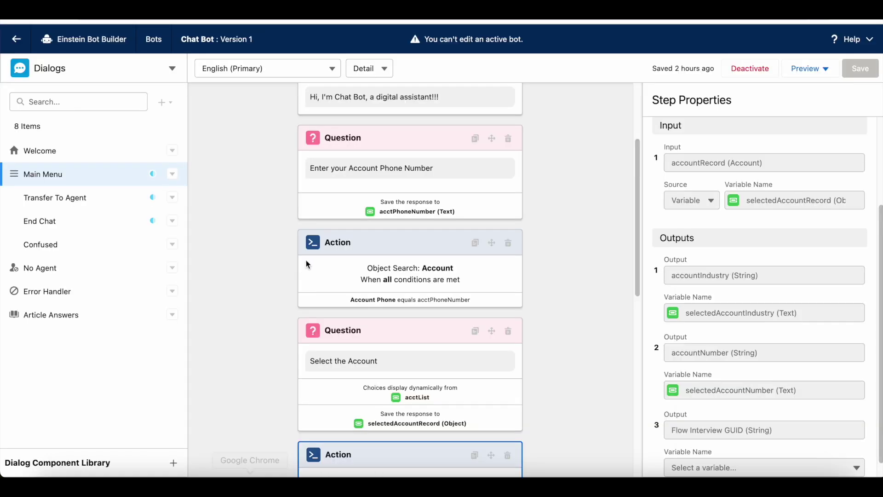
click(362, 191)
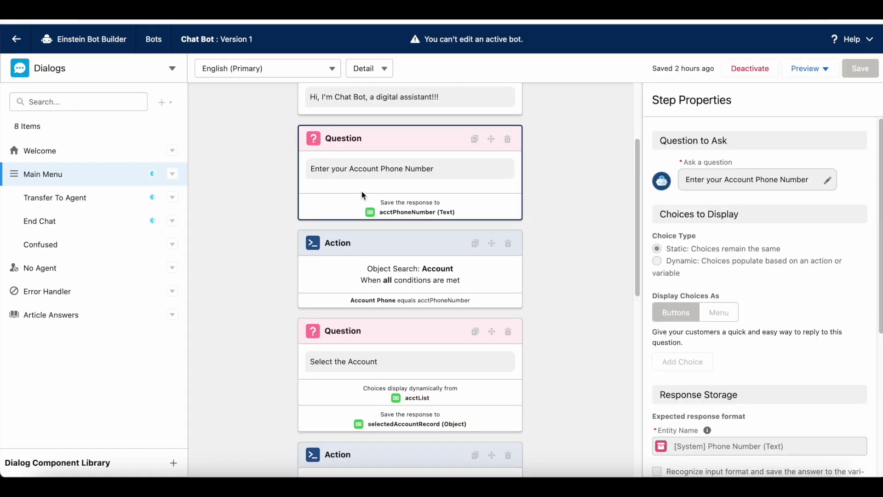
click(419, 267)
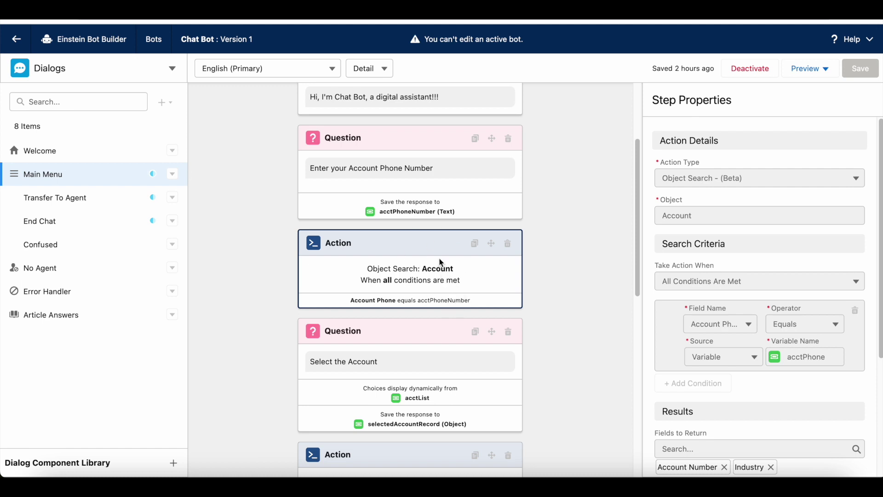
scroll(411, 316, down, 2)
click(411, 316)
scroll(685, 178, down, 5)
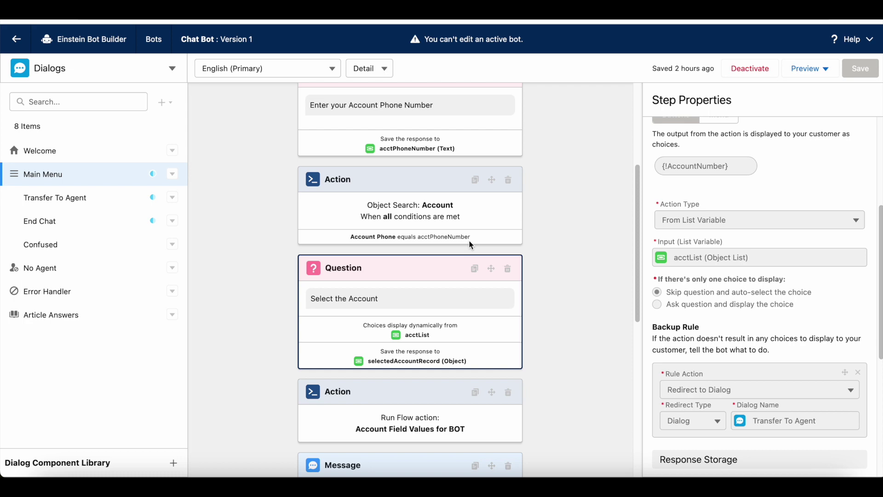
scroll(470, 242, down, 1)
scroll(469, 241, down, 2)
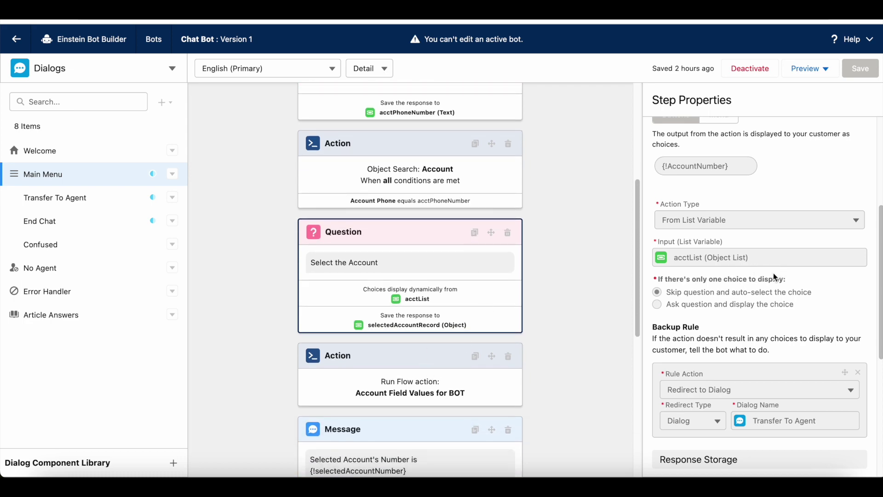
scroll(774, 272, down, 5)
scroll(767, 272, down, 1)
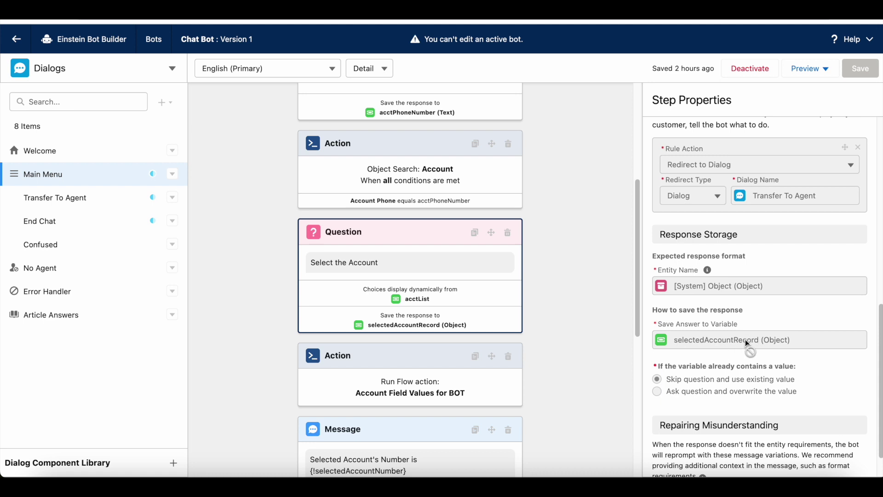
click(429, 380)
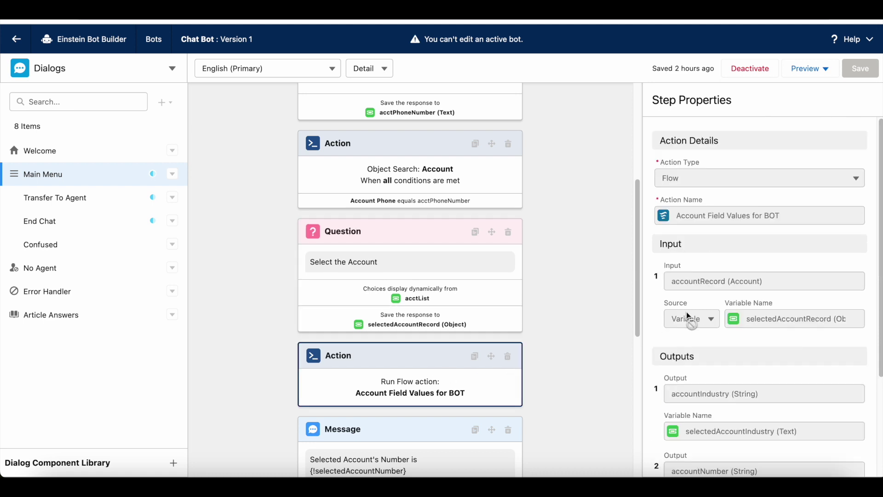
scroll(741, 282, down, 1)
scroll(741, 282, down, 5)
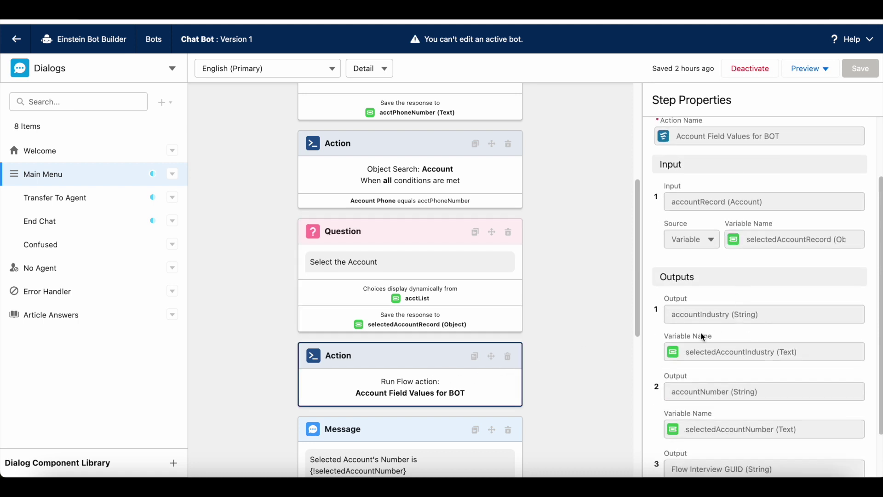
scroll(727, 302, down, 4)
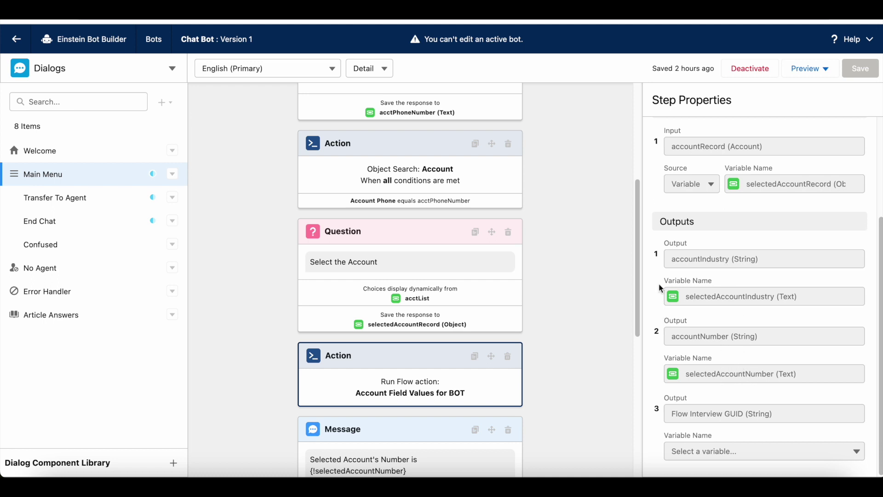
key(Tab)
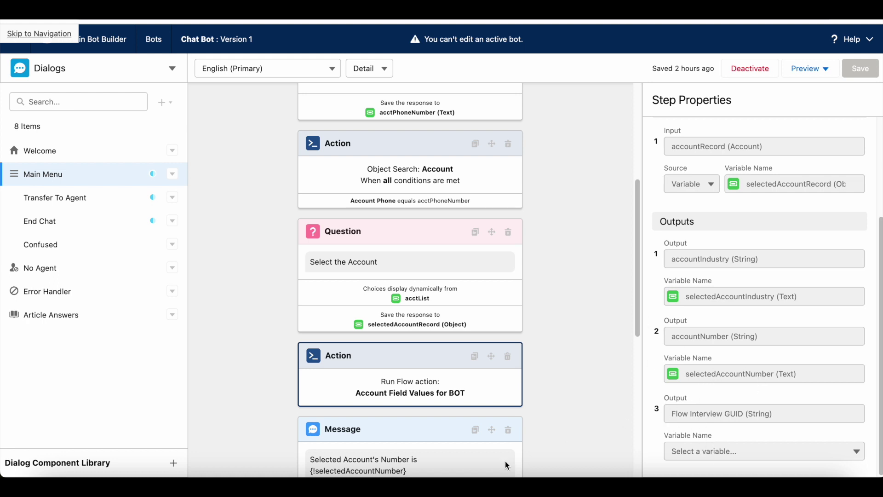
Pick Test1 in the chat, getting account number Test1 and industry Agriculture, then go to Setup
click(289, 476)
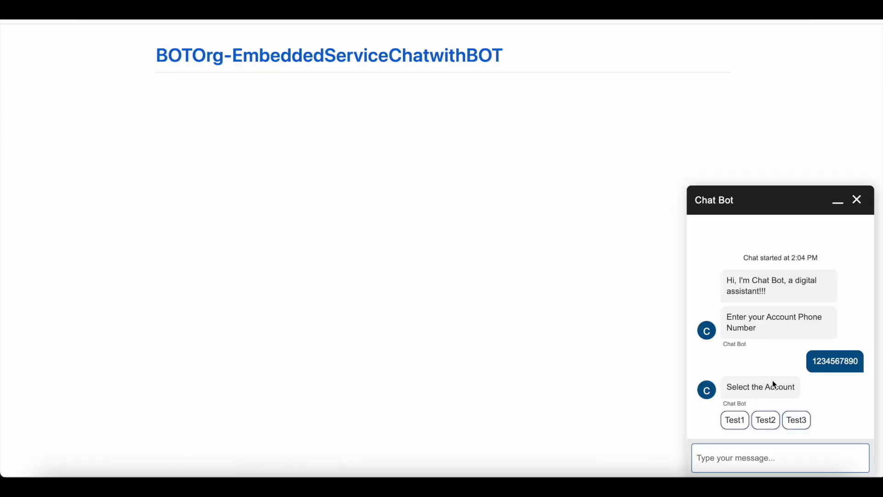
click(733, 421)
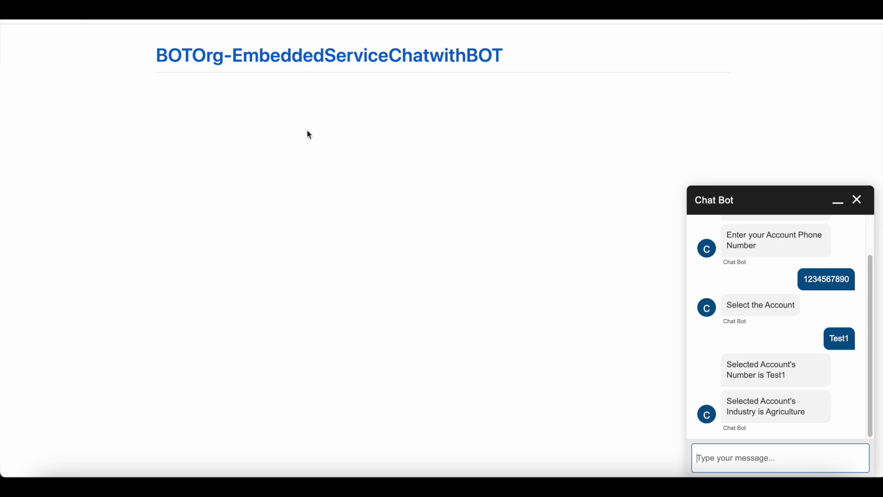
click(250, 473)
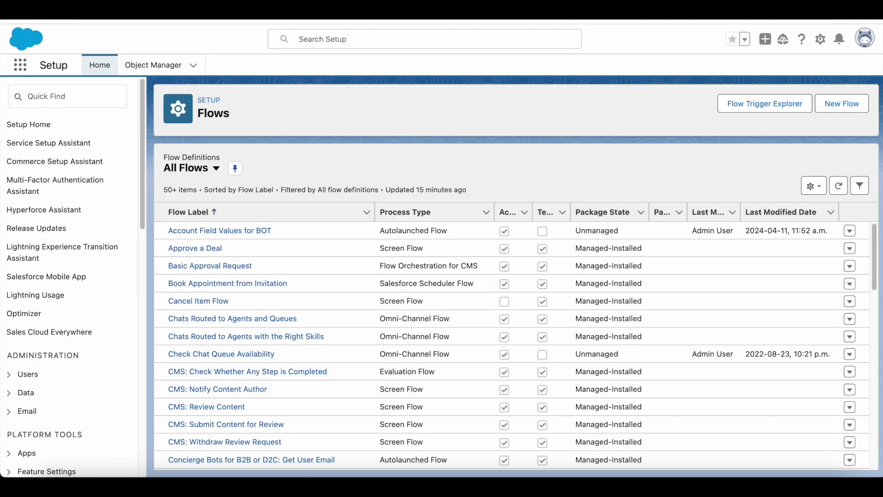
Open Accounts, pin the All Accounts view, and confirm Test 1 shows Test1 and Agriculture
click(20, 65)
text(accounts)
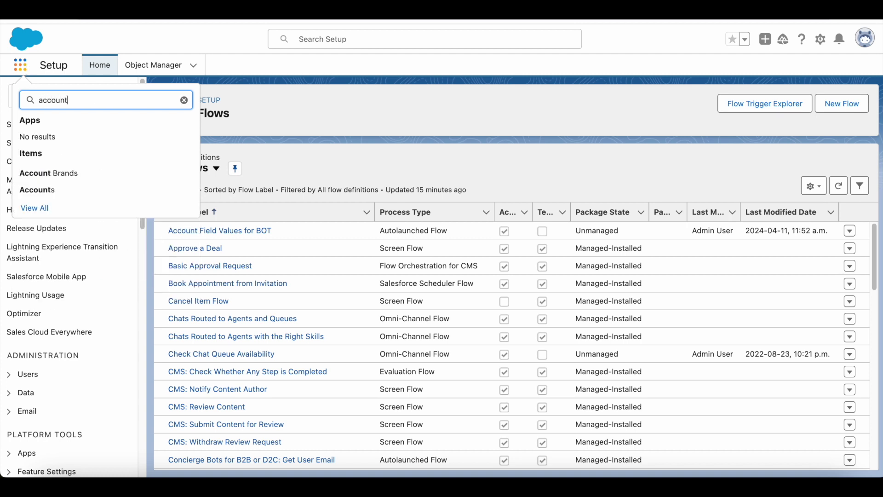
click(38, 175)
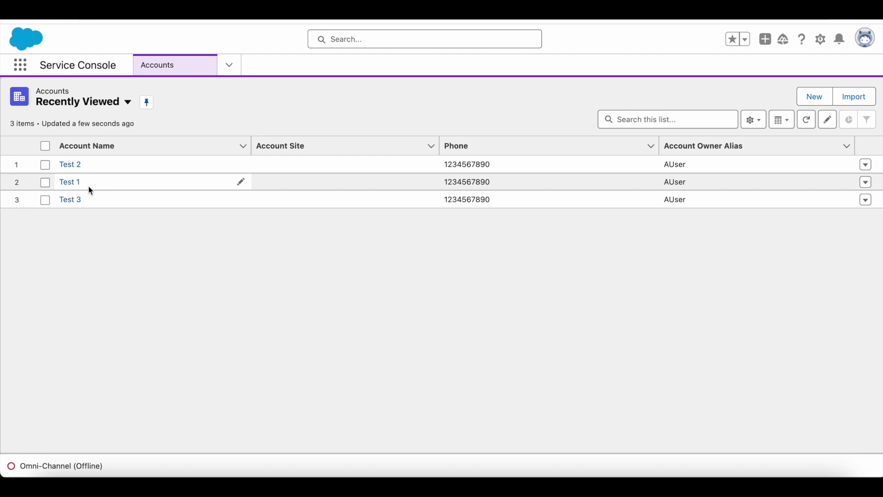
click(114, 106)
click(102, 140)
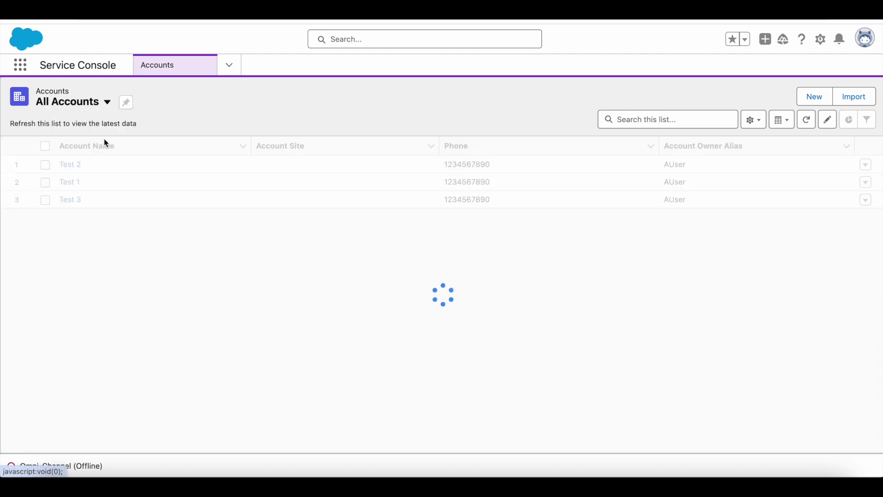
click(126, 102)
drag(758, 182, 722, 183)
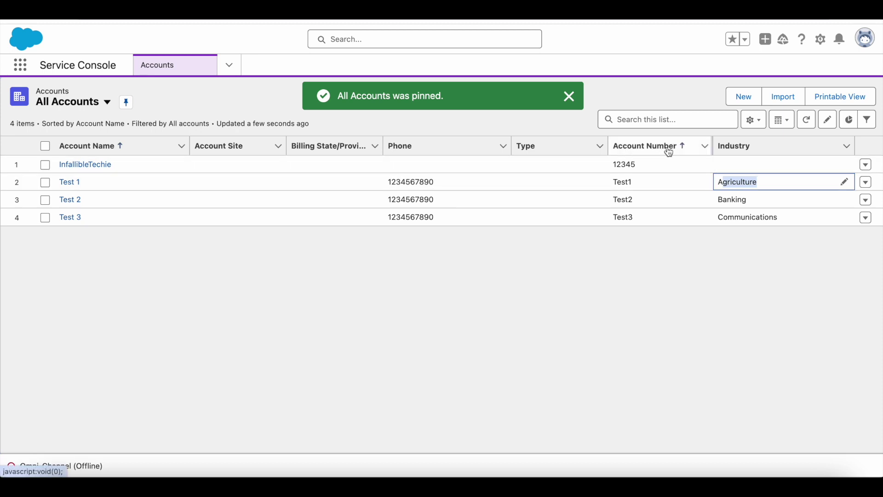
drag(615, 184, 641, 186)
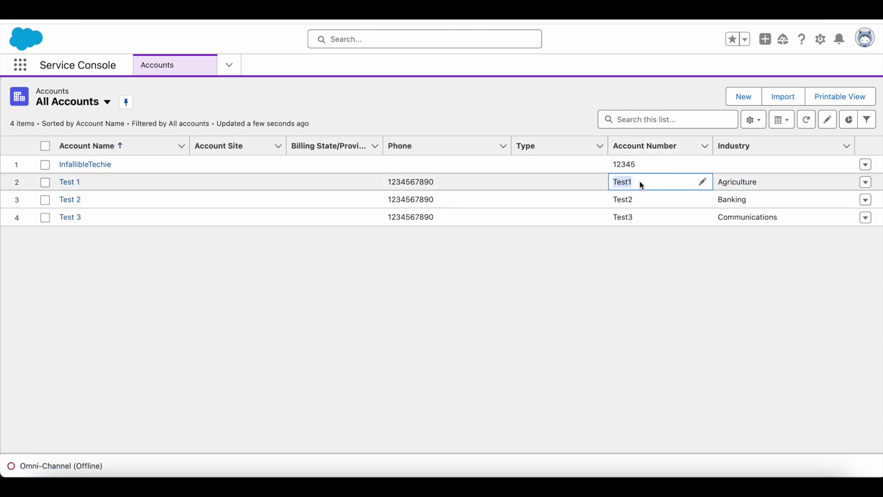